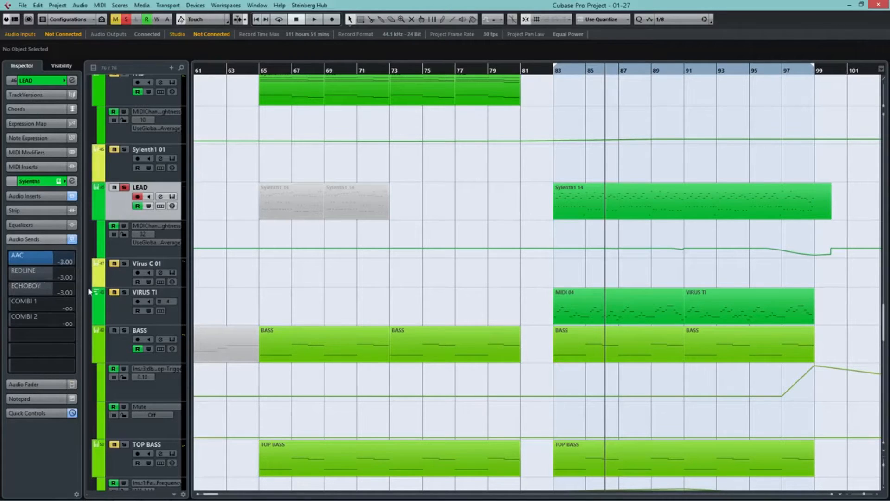
Step: Audition the LEAD track with its ECHOBOY send activated, and bypass that send after stopping playback
left_click(7, 289)
key("space")
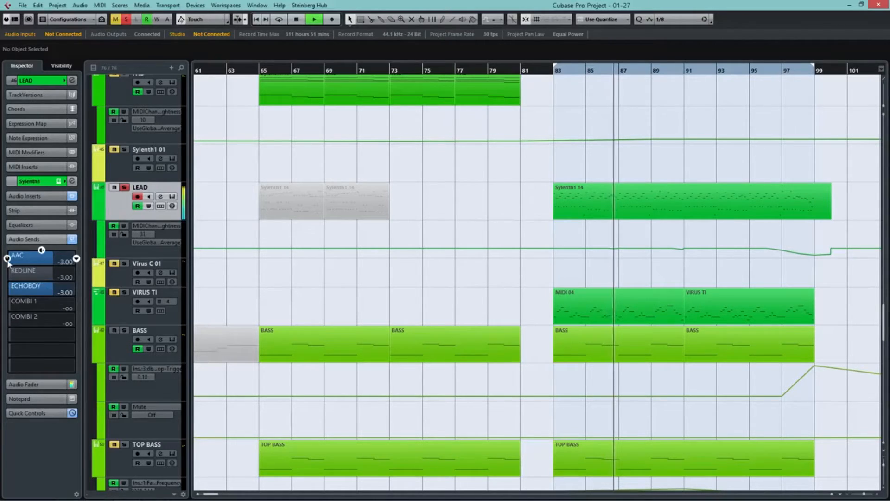
key("space")
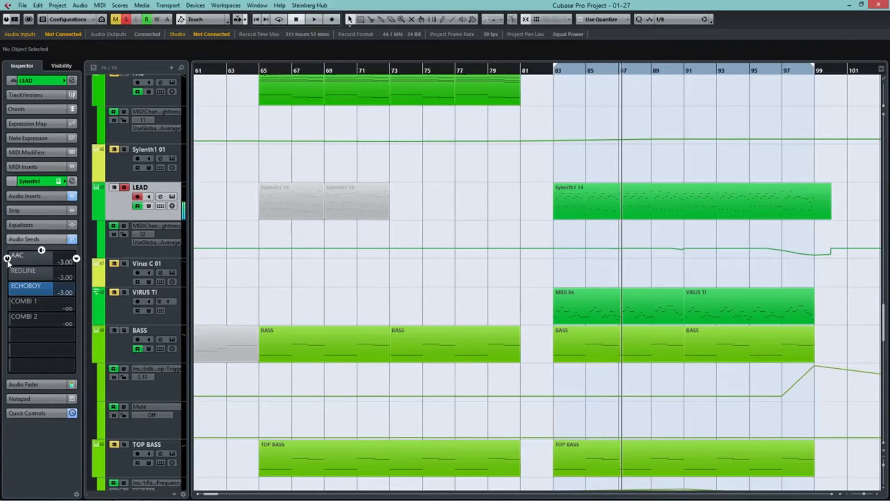
left_click(7, 289)
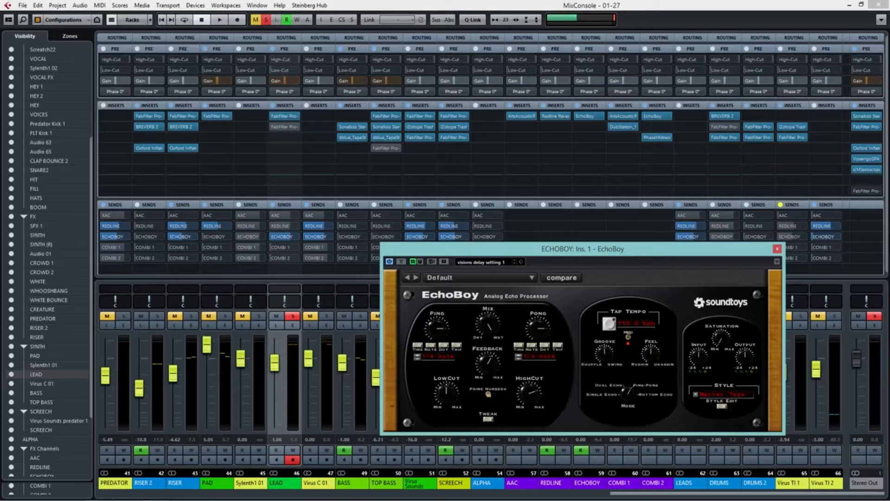
Step: Audition the LEAD channel with its AAC send on and off, and leave AAC as its only active send
key("space")
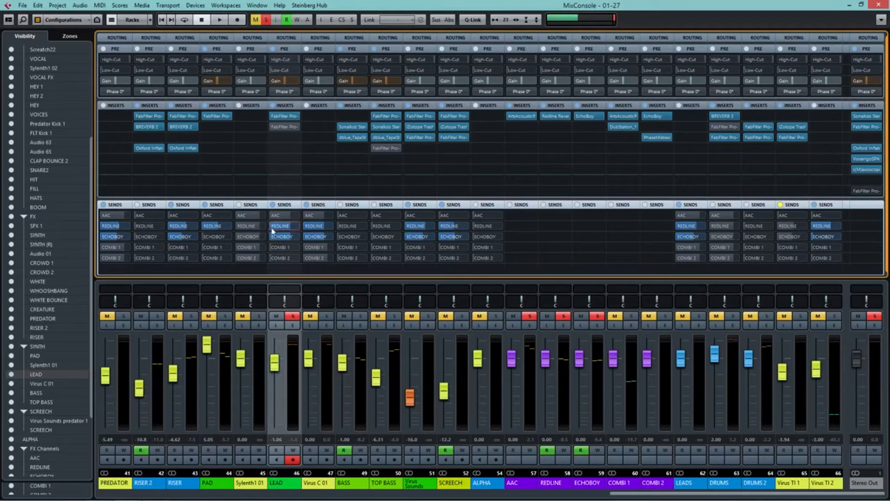
left_click(280, 215)
key("space")
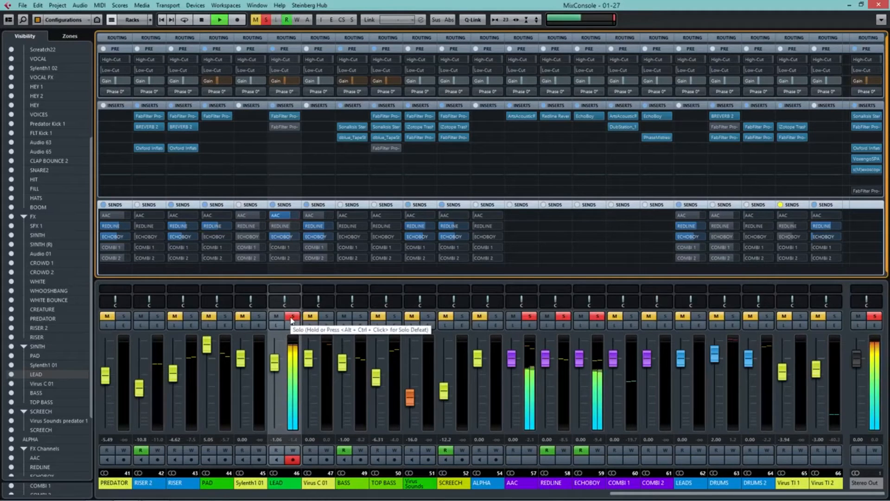
mouse_move(269, 216)
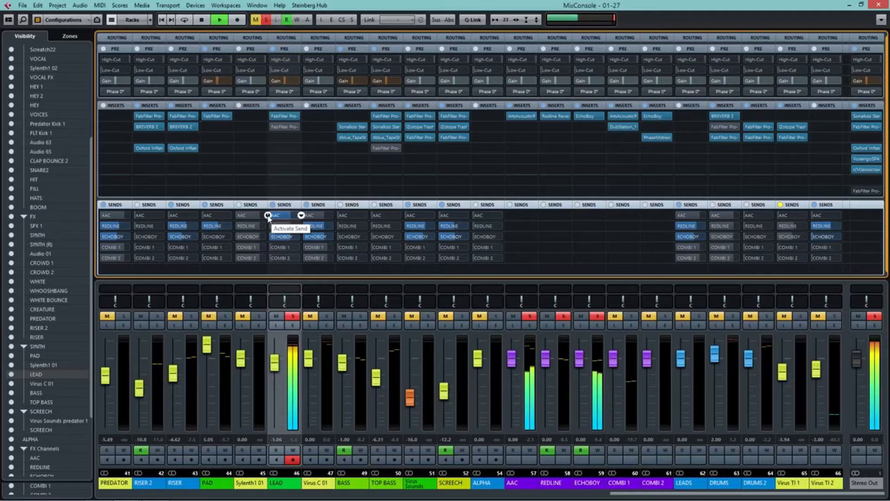
left_click(268, 216)
key("space")
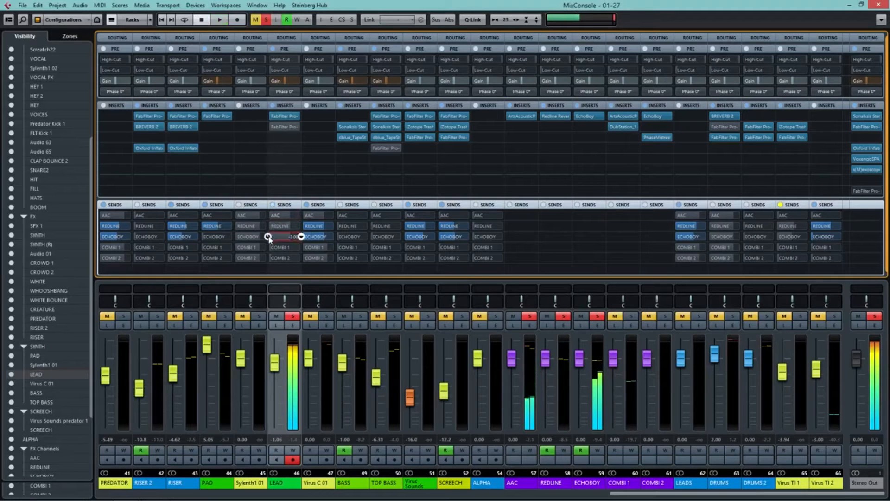
left_click(269, 214)
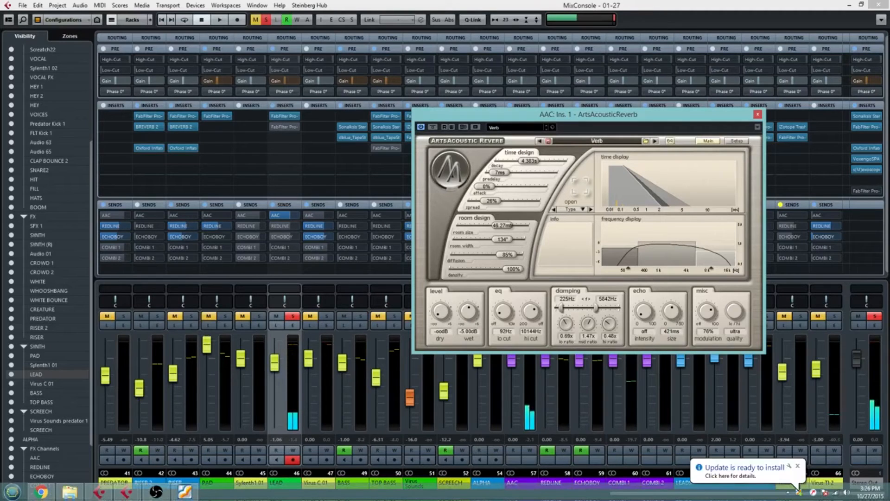
Step: Try the AAC reverb's decay at 10.256 s and 0.425 s and its predelay at 309 ms, returning them to 4.383 s and 6 ms
left_click_drag(530, 161, 534, 161)
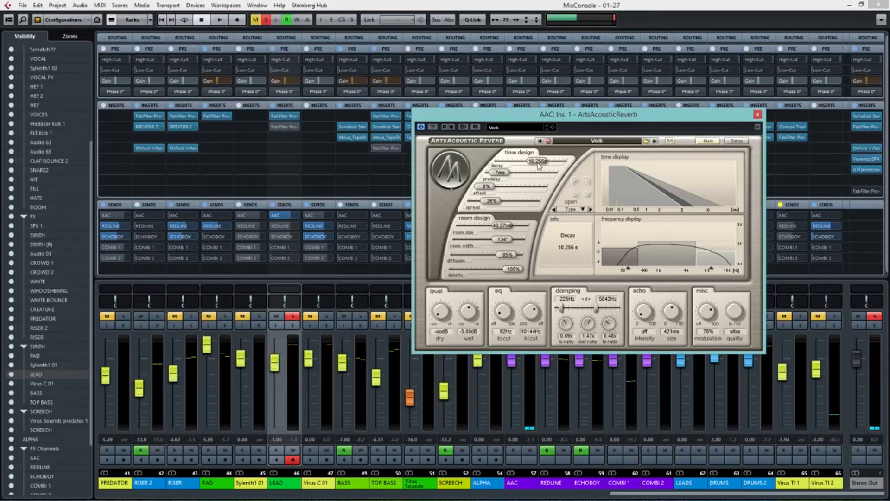
left_click_drag(539, 166, 514, 165)
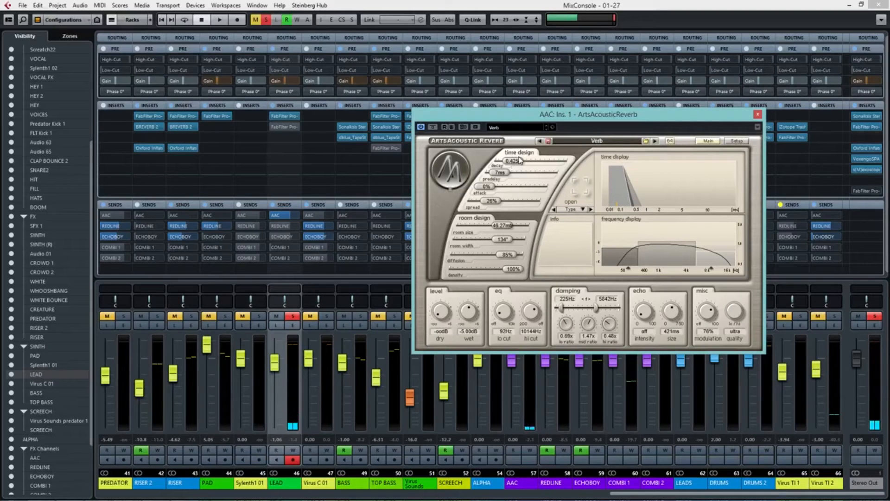
left_click_drag(520, 160, 531, 161)
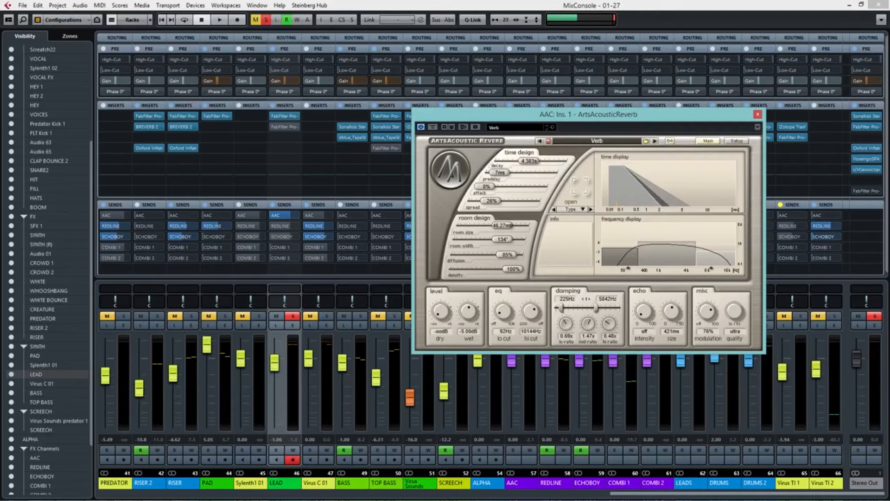
mouse_move(501, 176)
left_click_drag(500, 177, 526, 175)
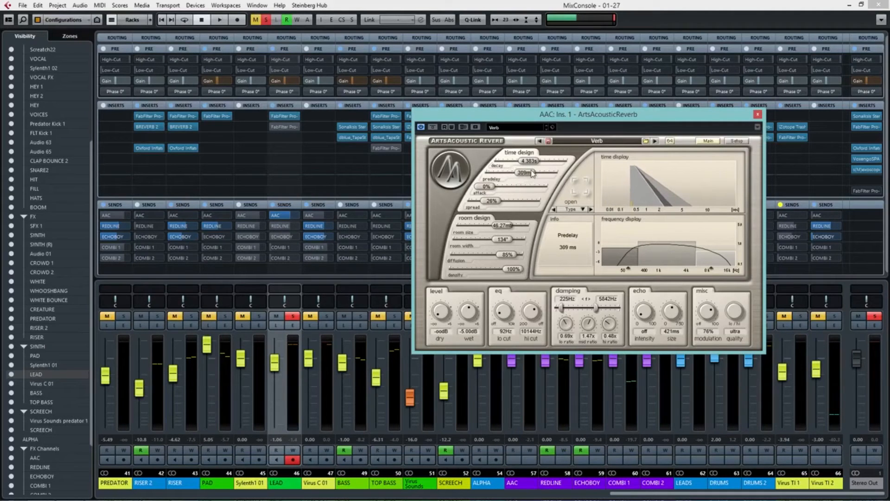
left_click_drag(532, 173, 506, 172)
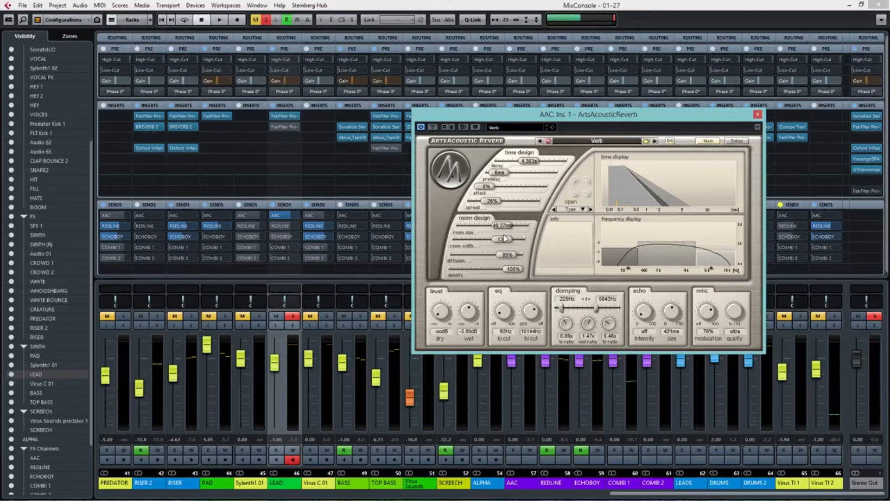
Step: Compare the reverb's smallest room, 2.00 ms size and 0° width, with its maximum size and 180° width during playback
left_click_drag(506, 226, 11, 242)
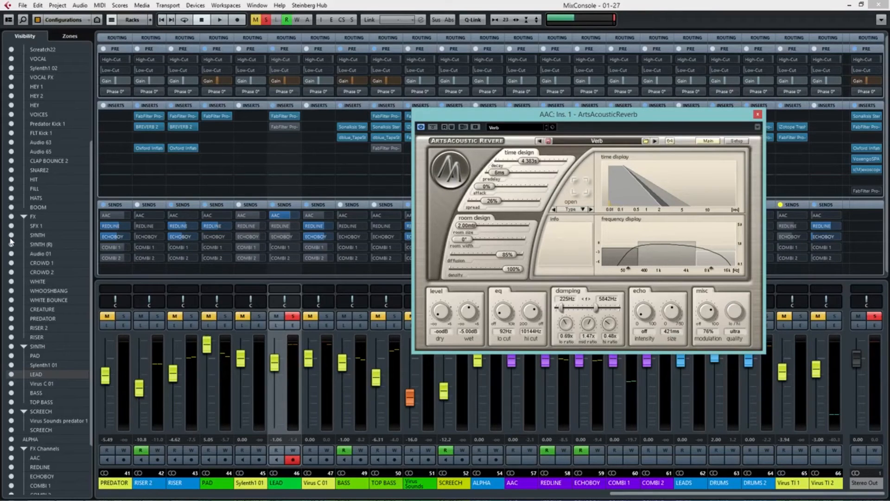
key("space")
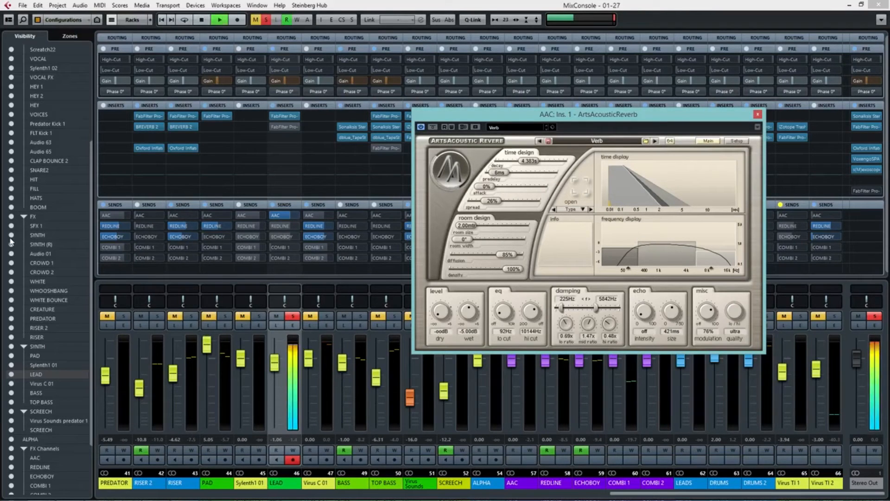
left_click_drag(465, 227, 522, 228)
left_click_drag(462, 241, 521, 242)
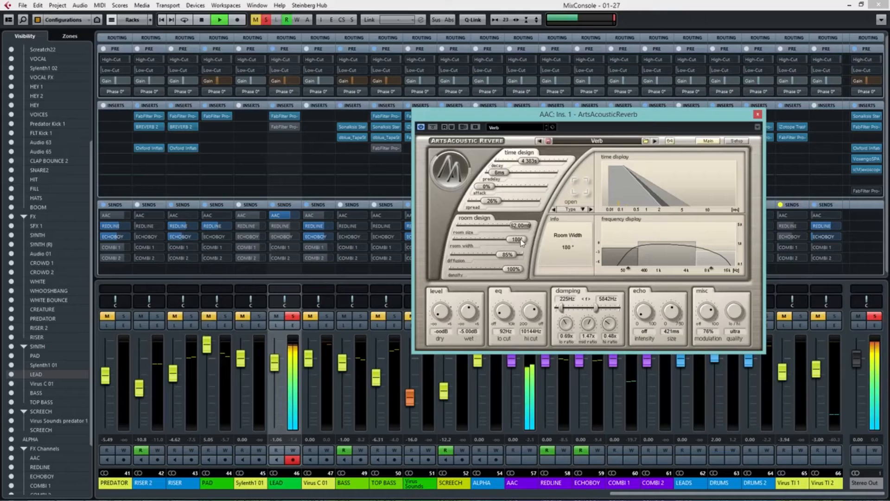
key("space")
left_click_drag(521, 242, 464, 227)
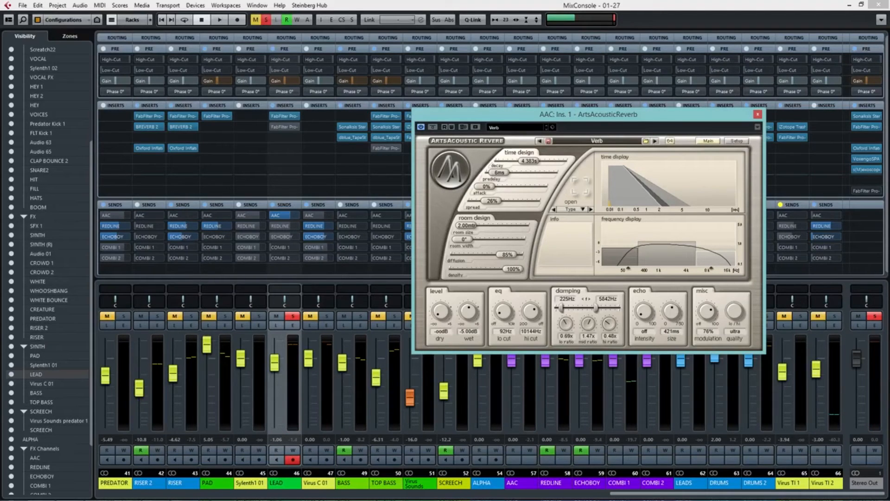
Step: Try a 0.460 s decay with maximum room size at 0° and 180° width, and raise the decay to 2.593 s
mouse_move(534, 162)
mouse_move(533, 163)
left_mouse_down()
mouse_move(506, 163)
mouse_move(518, 165)
left_mouse_up()
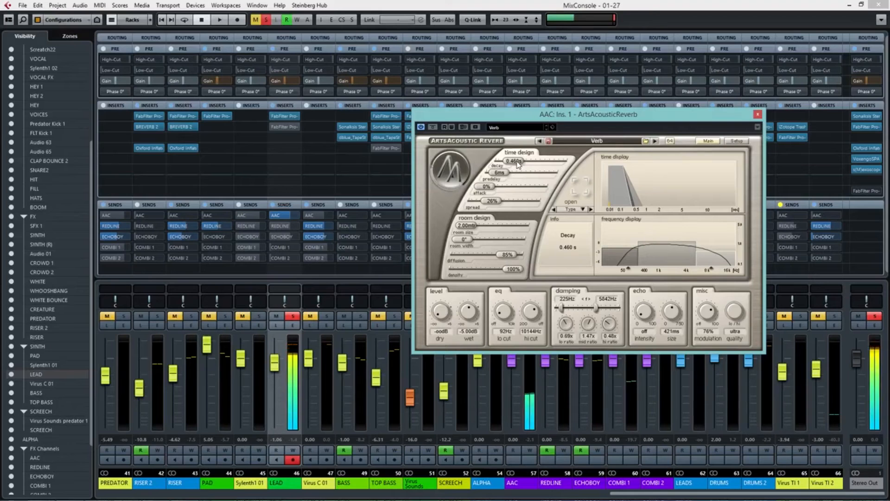
left_click_drag(468, 226, 522, 241)
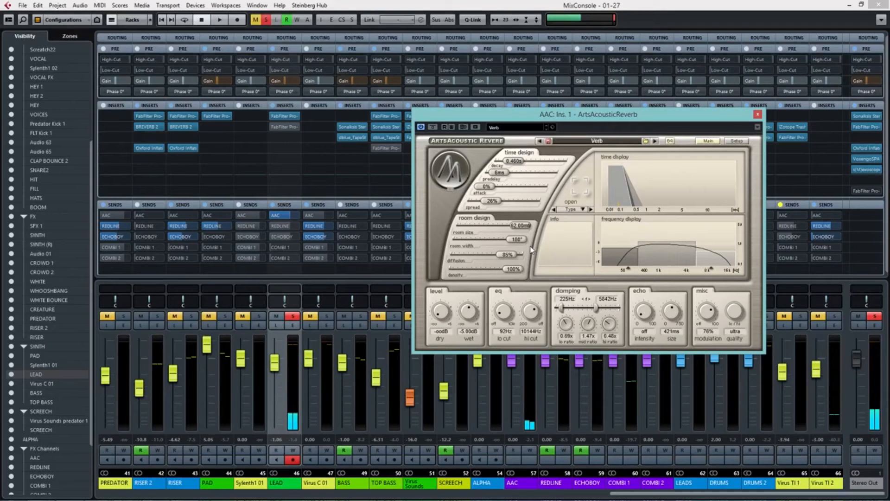
left_click_drag(519, 240, 466, 240)
mouse_move(528, 227)
left_mouse_down()
mouse_move(463, 227)
mouse_move(523, 227)
left_mouse_up()
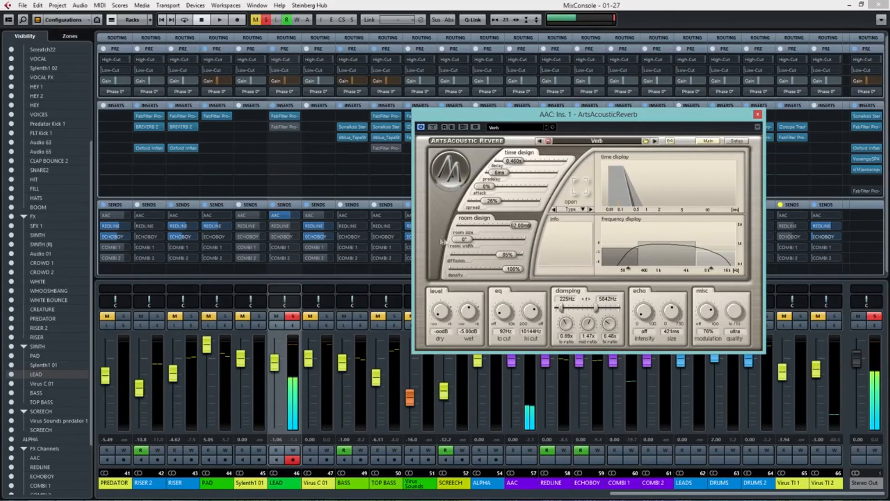
left_click_drag(464, 240, 520, 240)
left_click_drag(513, 161, 526, 161)
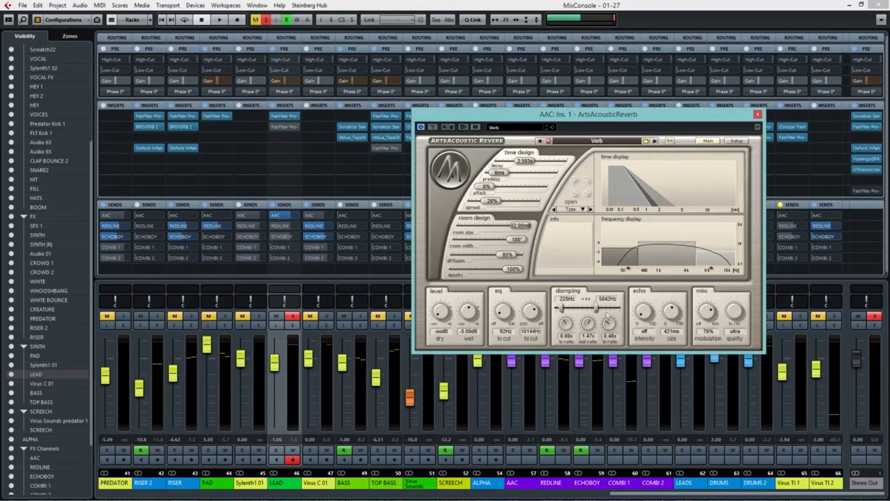
Step: Try the reverb's high damping ratio at 0.06, 0.05 and 0.51 in the frequency display, and close the plug-in
mouse_move(720, 252)
left_mouse_down()
mouse_move(719, 283)
mouse_move(714, 263)
left_mouse_up()
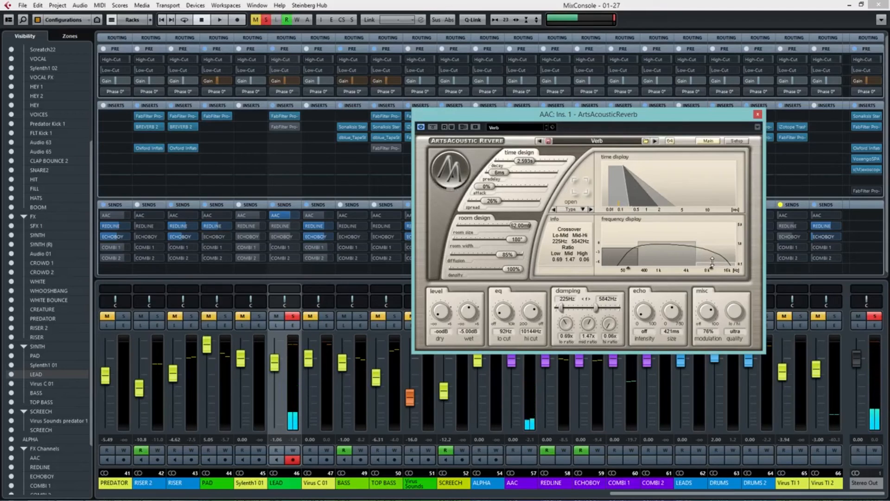
left_click_drag(717, 266, 716, 299)
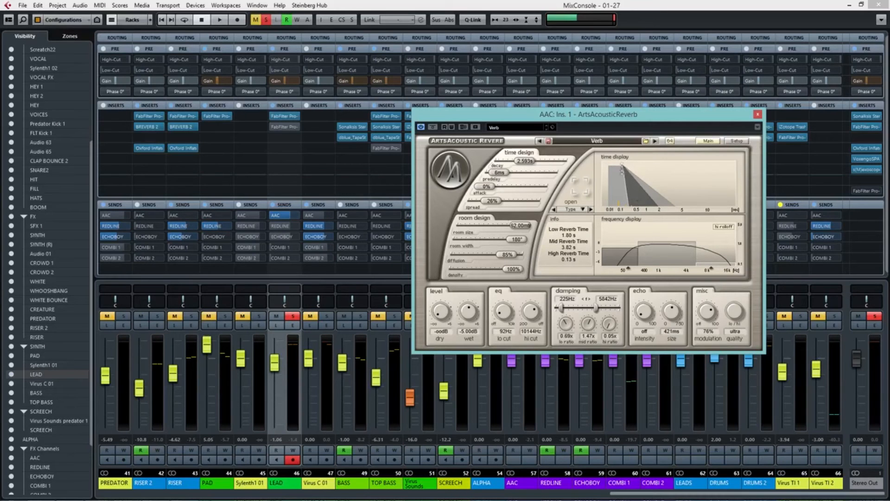
left_click_drag(708, 261, 709, 230)
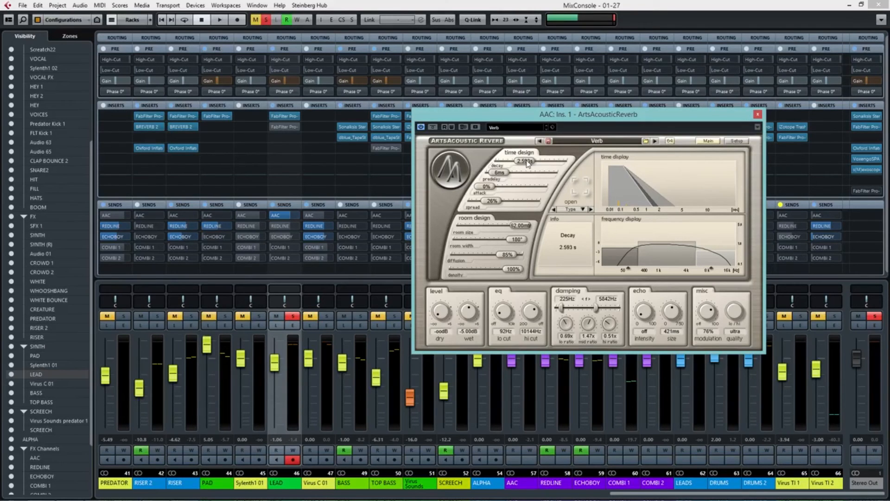
mouse_move(711, 269)
left_mouse_down()
mouse_move(660, 271)
mouse_move(756, 266)
mouse_move(715, 269)
left_mouse_up()
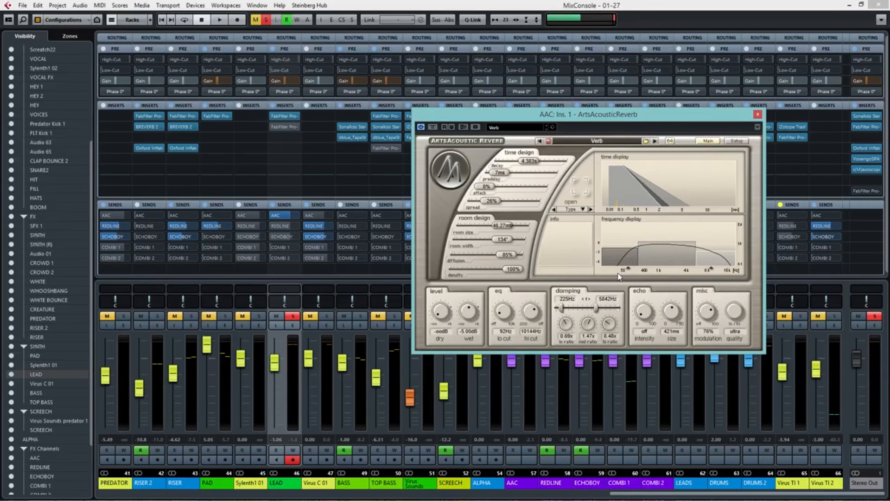
left_click(758, 114)
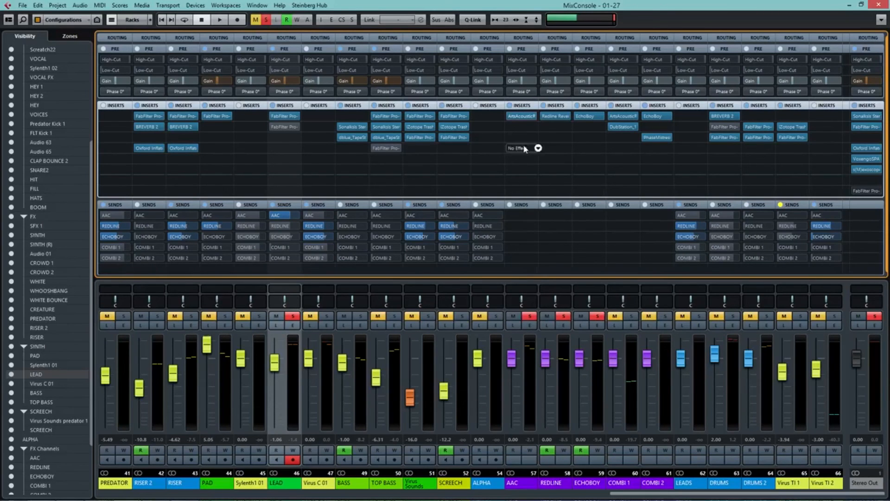
Step: Show the Equalizers rack in the mixer, expand it to examine the FX channels' EQ curves, and collapse it
left_click(131, 21)
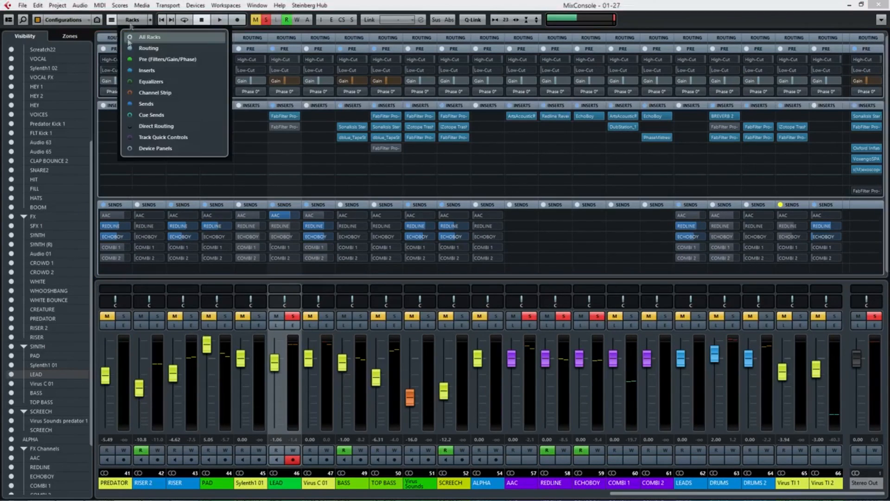
left_click(132, 83)
left_click(518, 210)
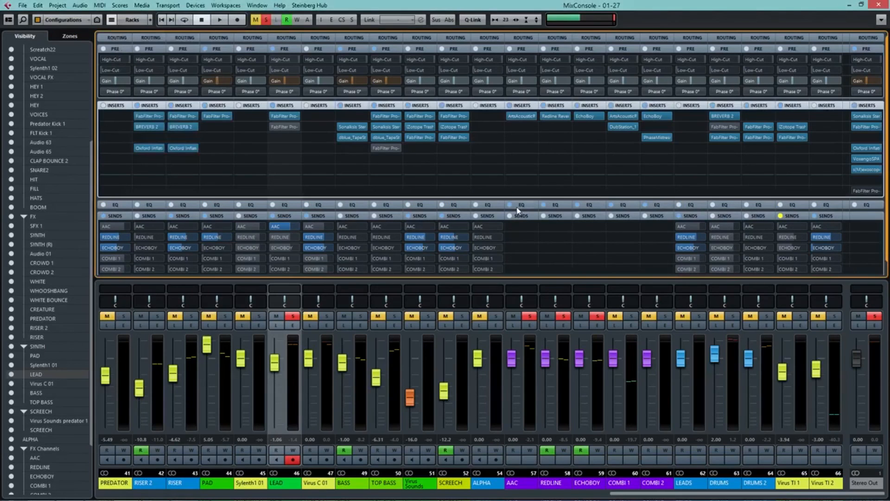
left_click(519, 205)
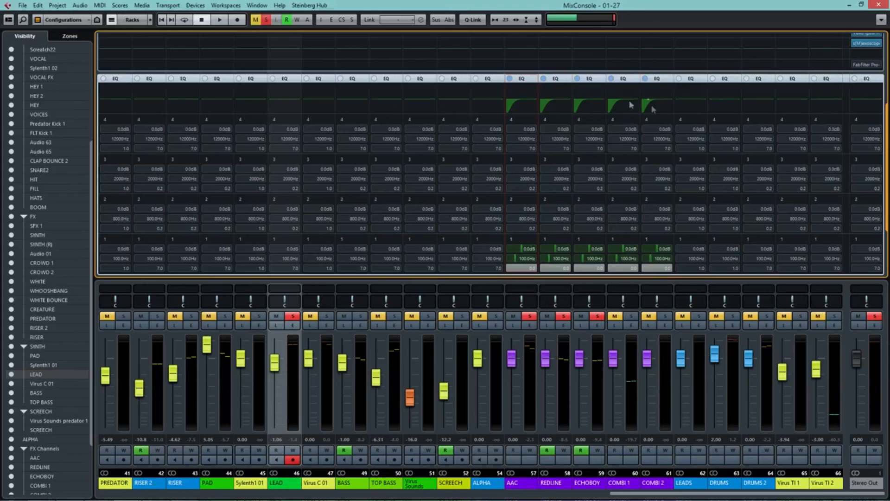
left_click(518, 82)
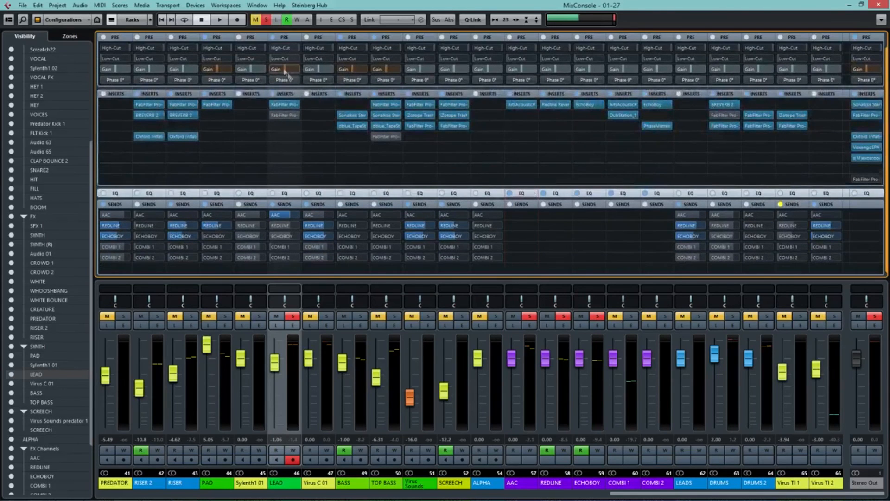
Step: Reopen the ArtsAcoustic Reverb on the AAC channel and examine the high-cut handle in its frequency display
left_click(522, 115)
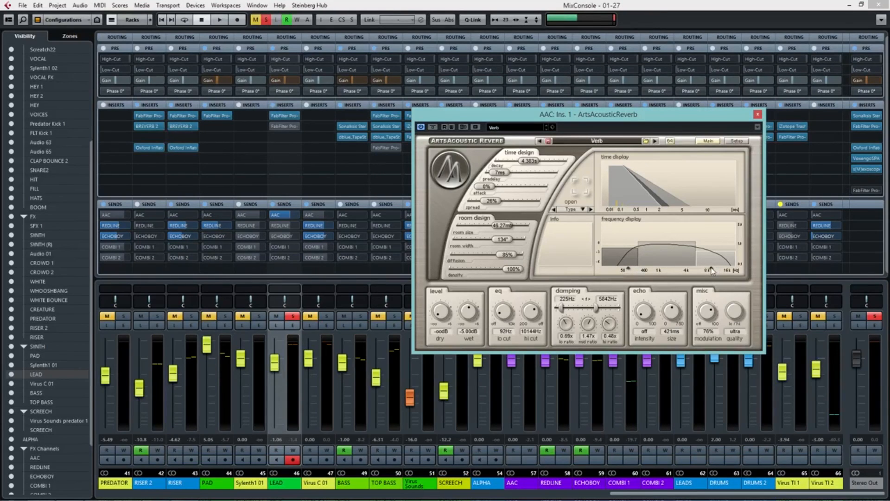
left_click_drag(712, 272, 713, 269)
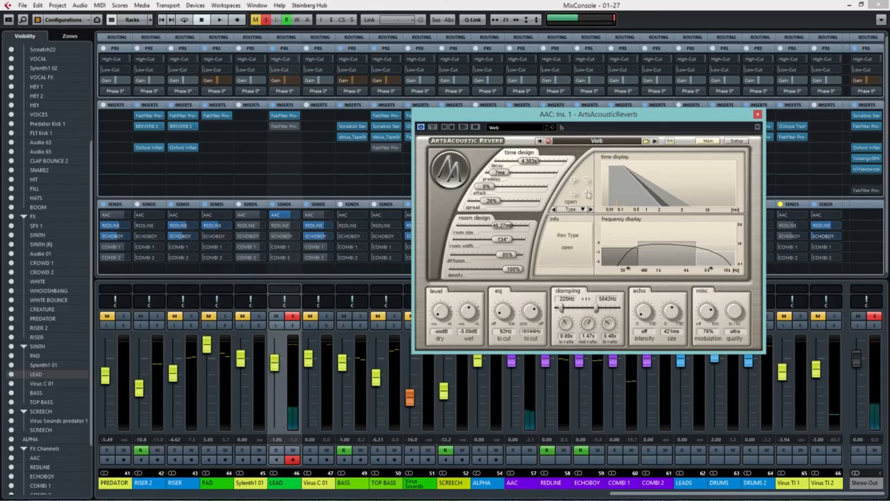